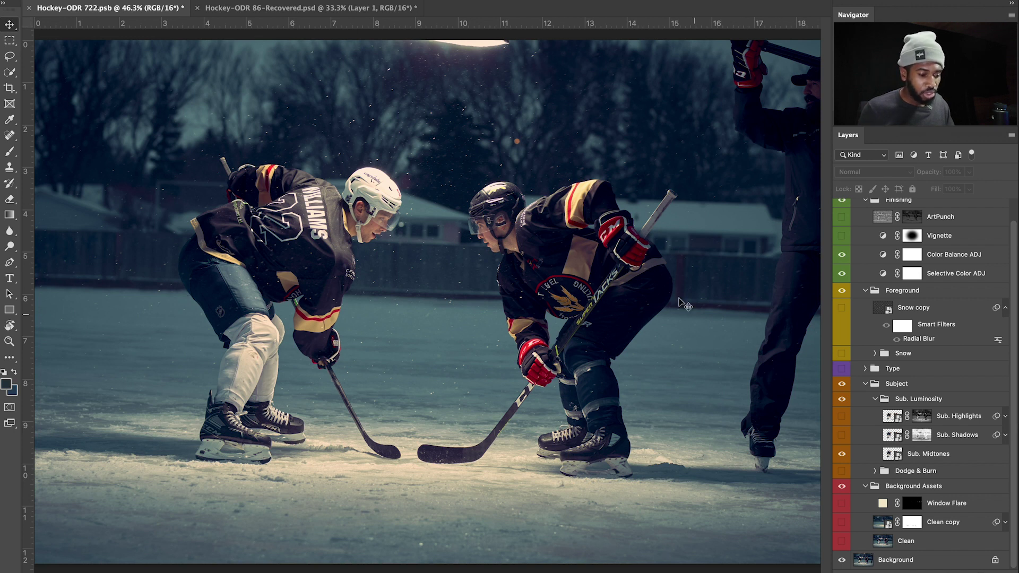
Turn on the Clean, Clean copy and Window Flare layers in the Background Assets group.
click(515, 142)
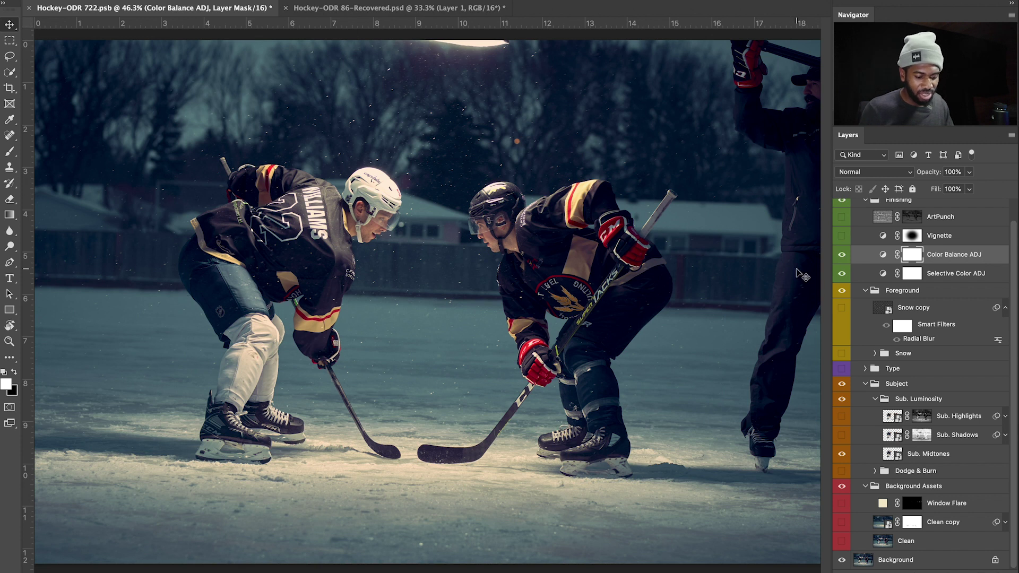
key(ctrl+minus)
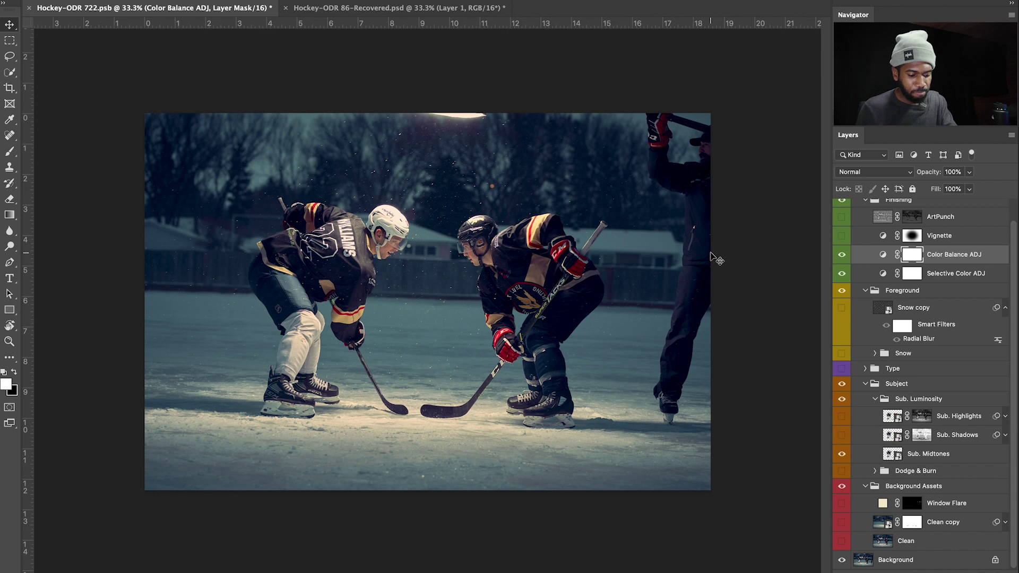
key(ctrl+0)
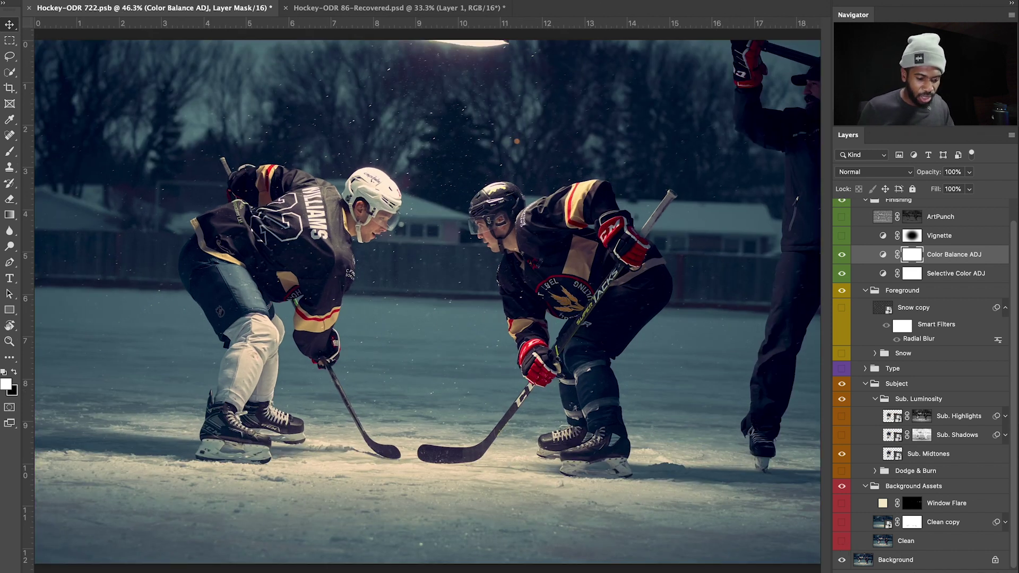
click(844, 543)
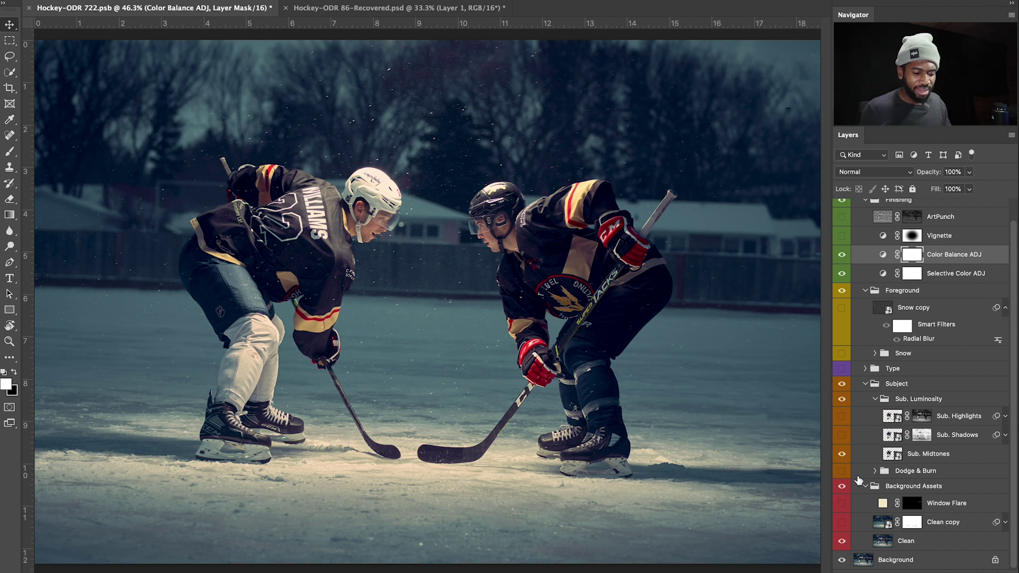
click(843, 505)
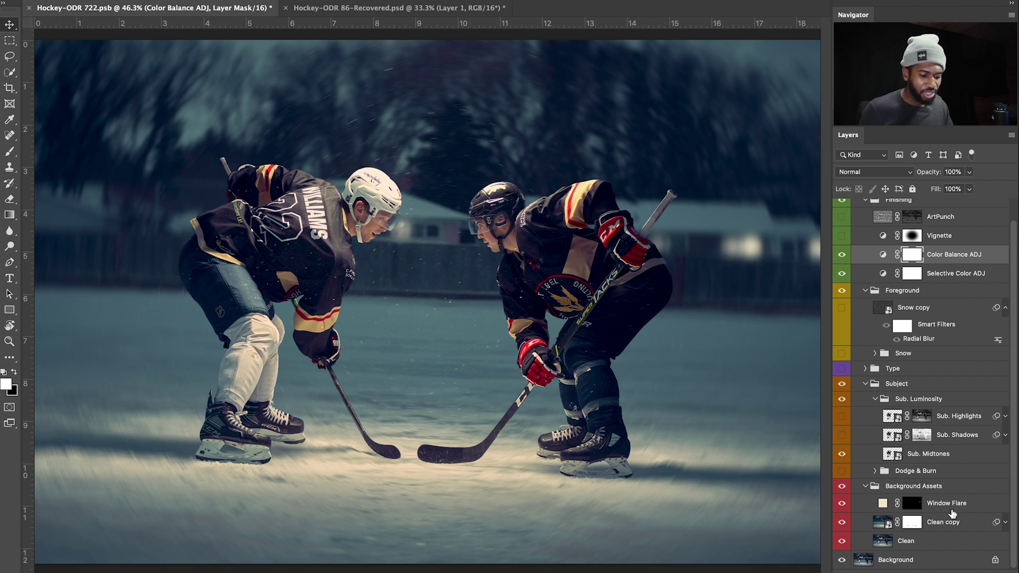
Compare the image with and without the Background Assets layers, inspecting the area between the players and leaving the layers turned on.
drag(842, 506, 842, 543)
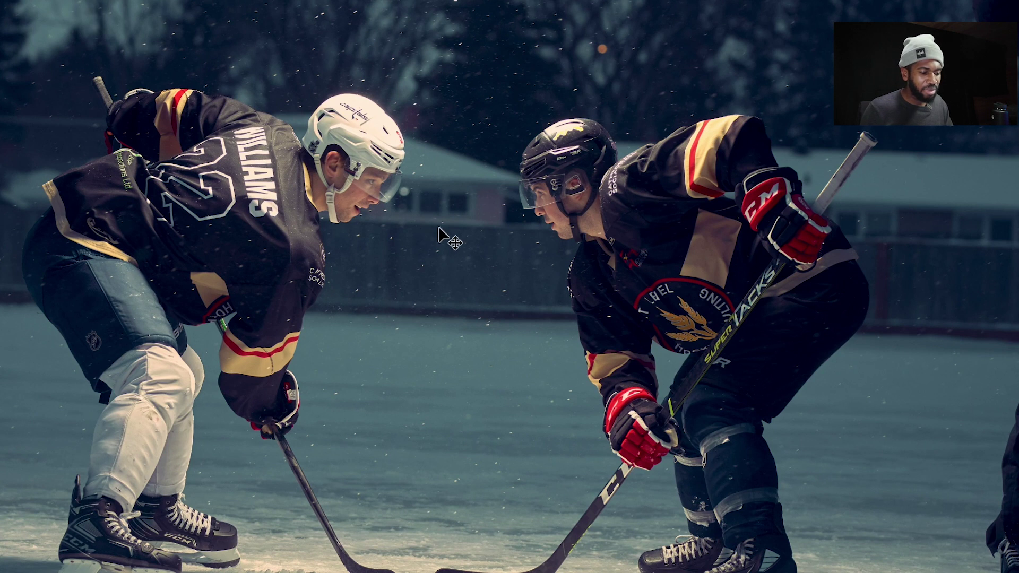
click(432, 201)
click(461, 202)
click(411, 202)
click(469, 208)
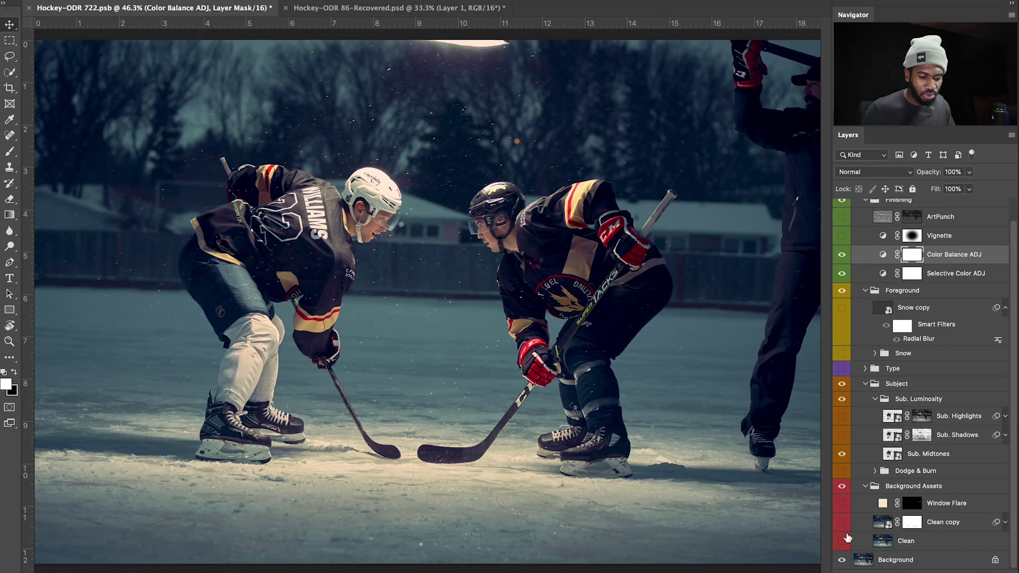
drag(843, 547, 842, 504)
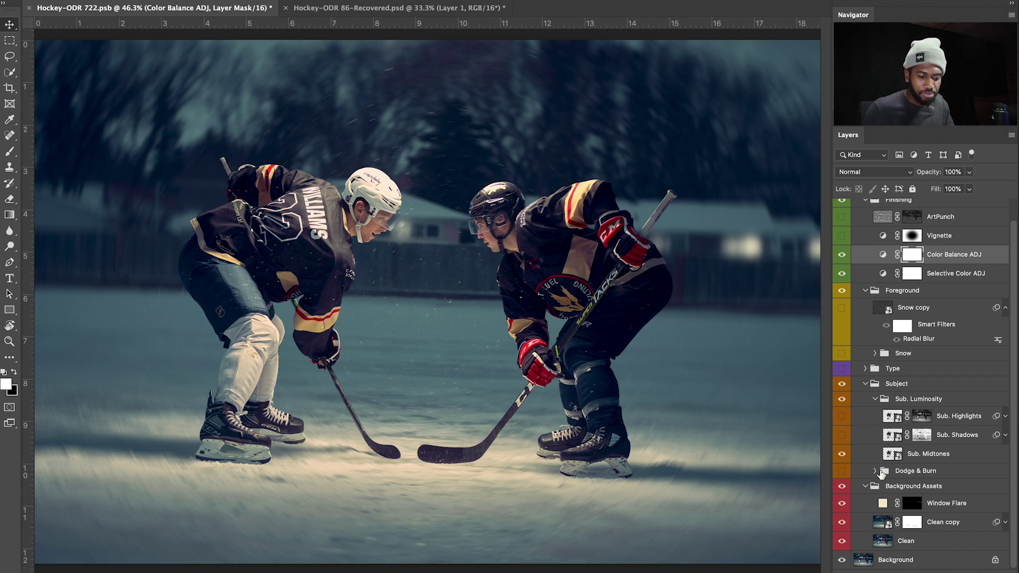
click(842, 486)
click(842, 486)
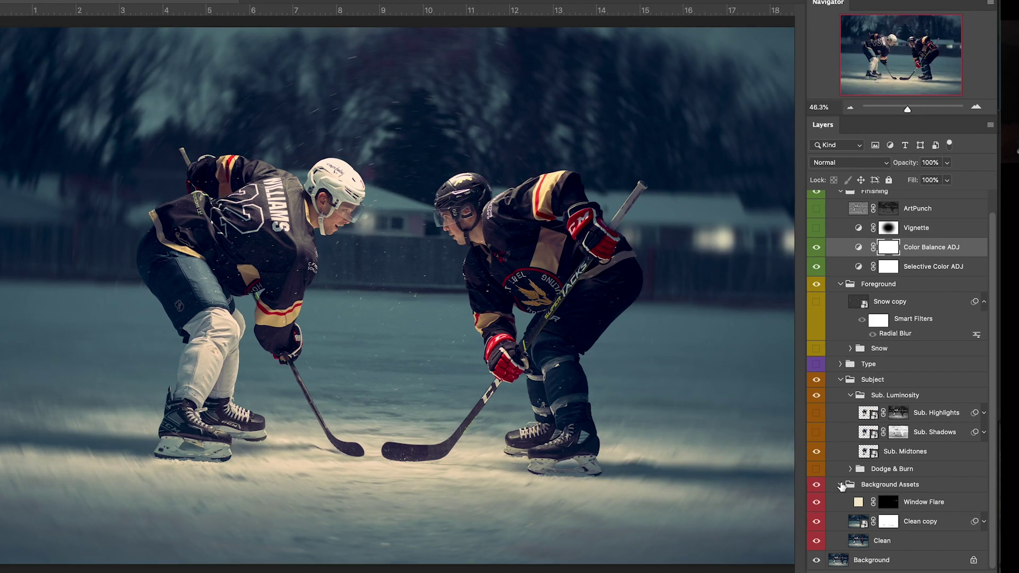
Collapse the Background Assets, Subject, Foreground and Finishing groups inside MASTER.
click(863, 487)
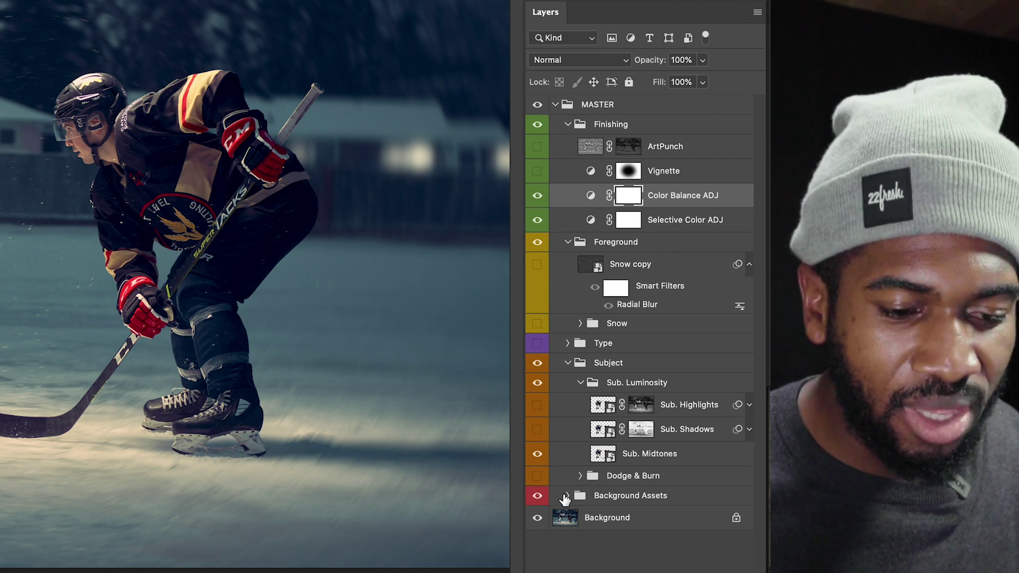
click(567, 362)
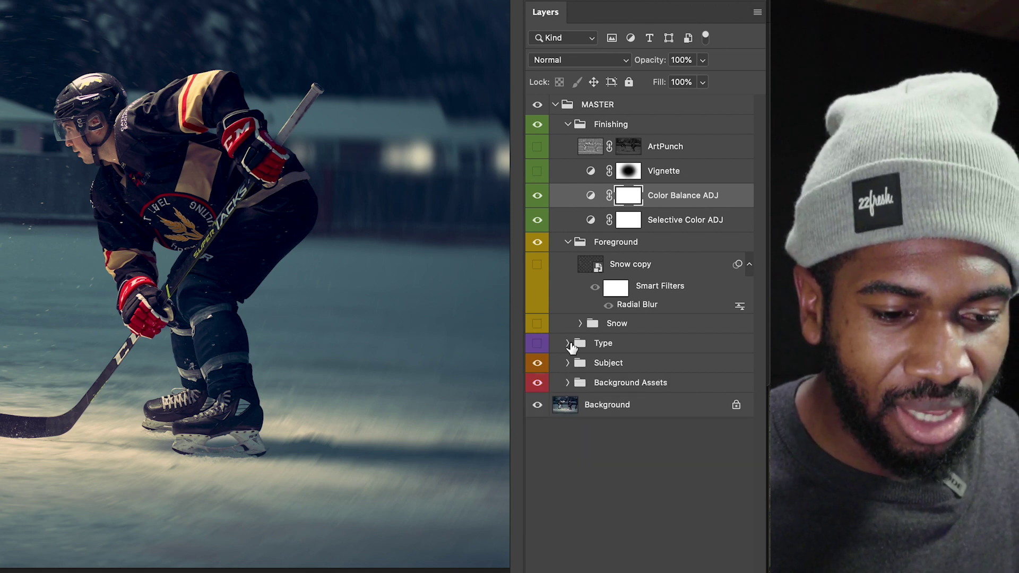
click(567, 242)
click(567, 125)
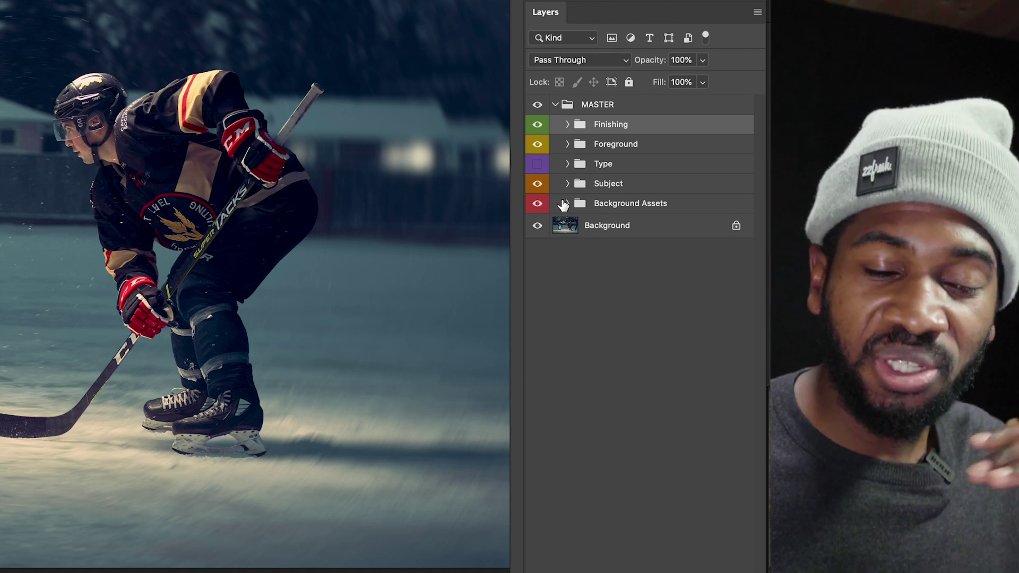
Review the contents of the Background Assets group, close it again, and expand and select the Subject group.
click(566, 204)
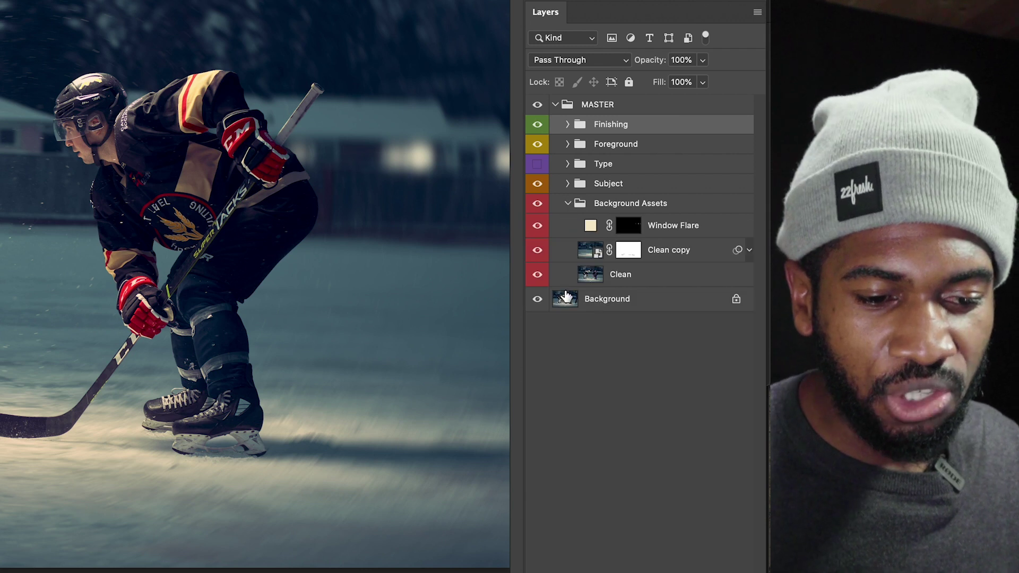
click(567, 203)
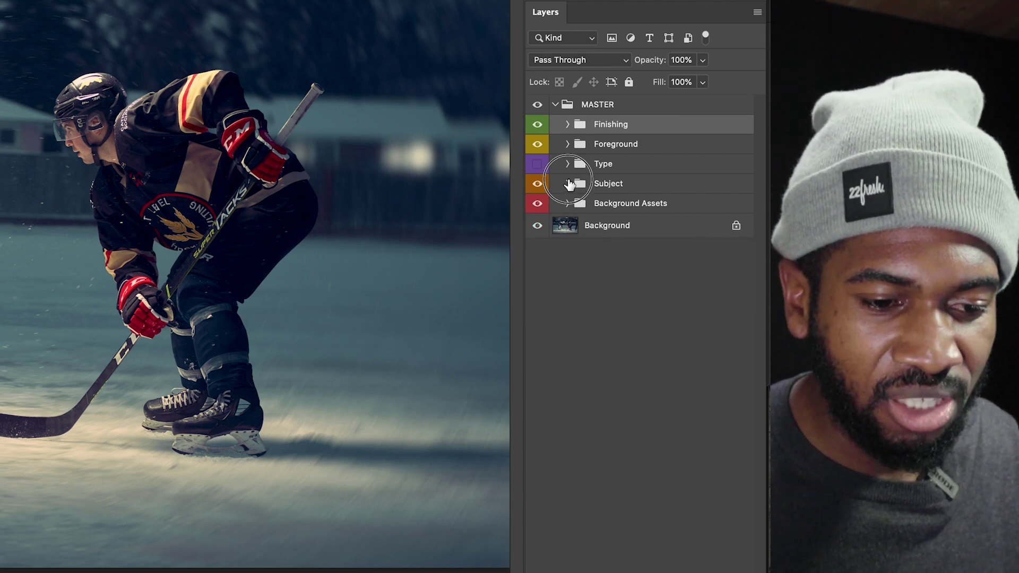
click(567, 184)
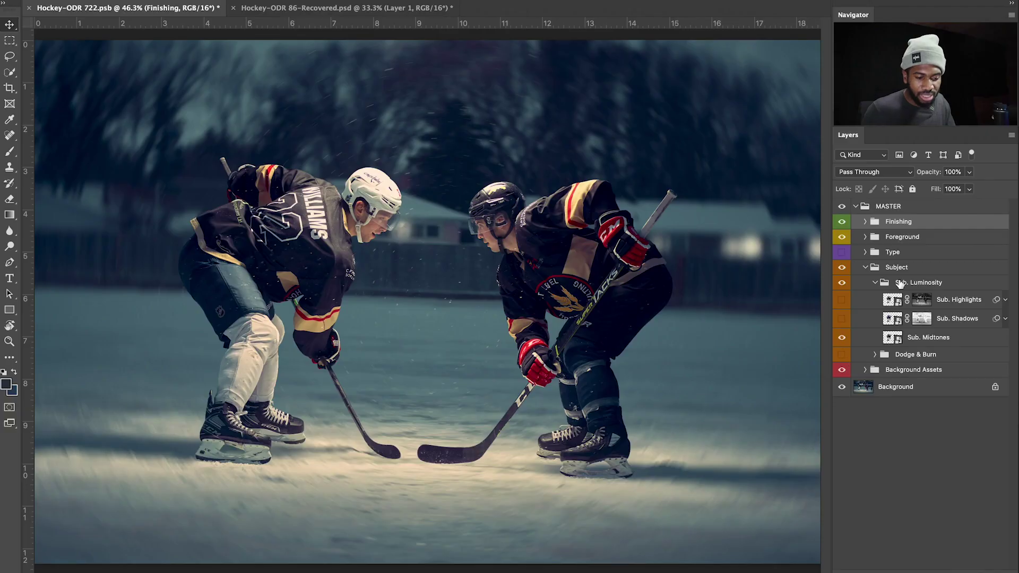
click(918, 270)
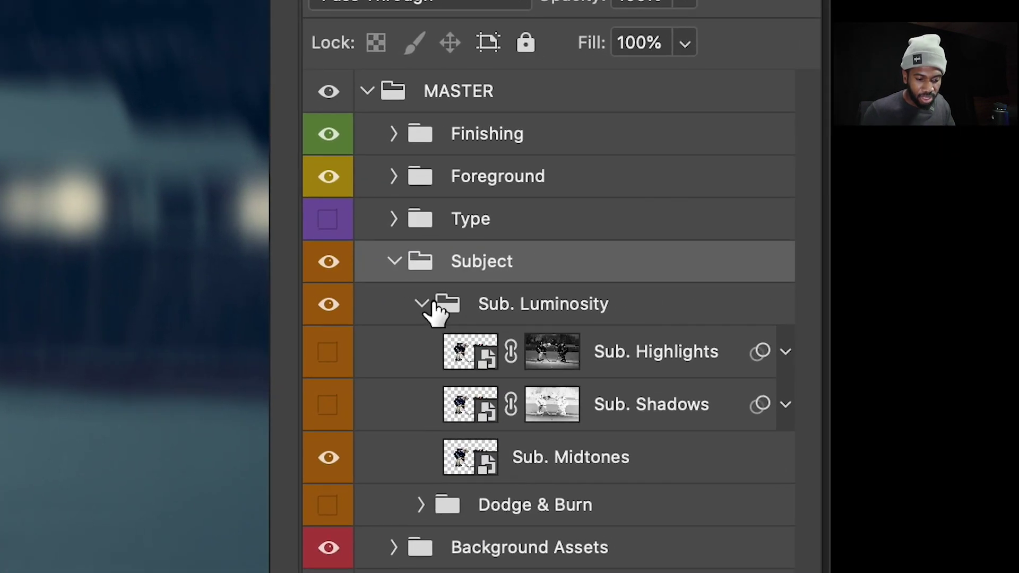
Review the Sub. Luminosity group, view the Sub. Midtones layer in isolation, and restore the other layers' visibility.
click(422, 304)
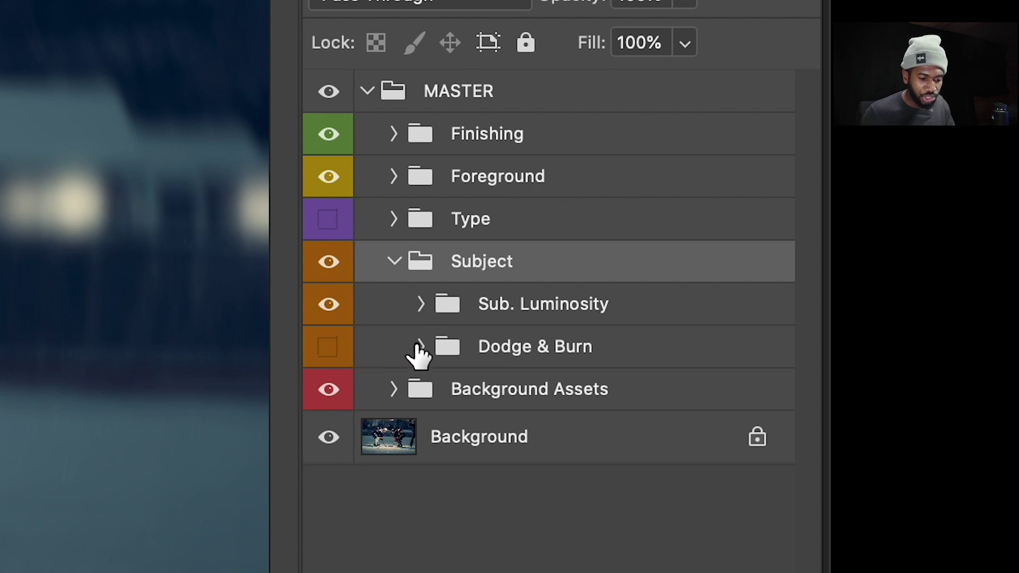
click(421, 292)
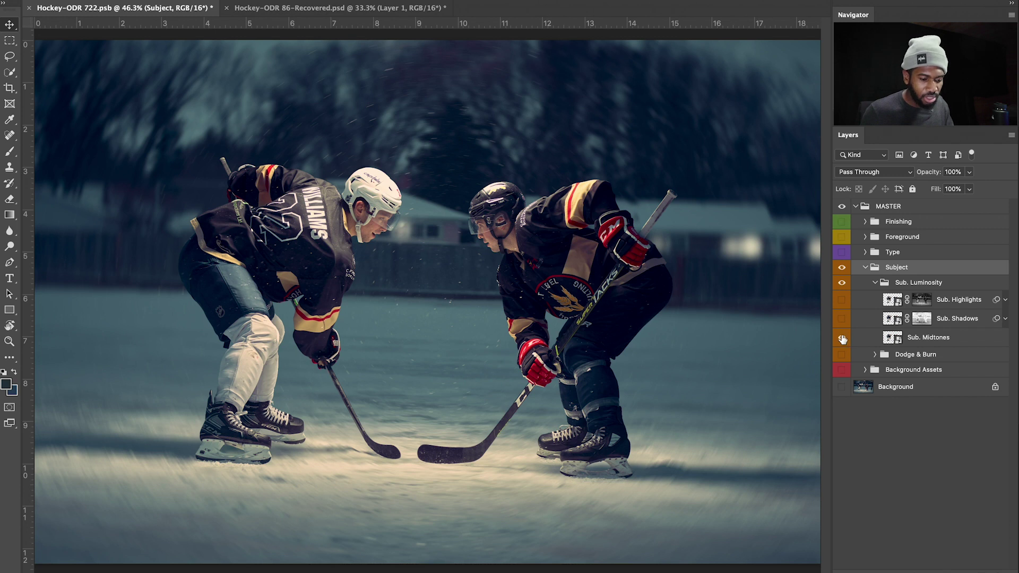
alt+click(842, 338)
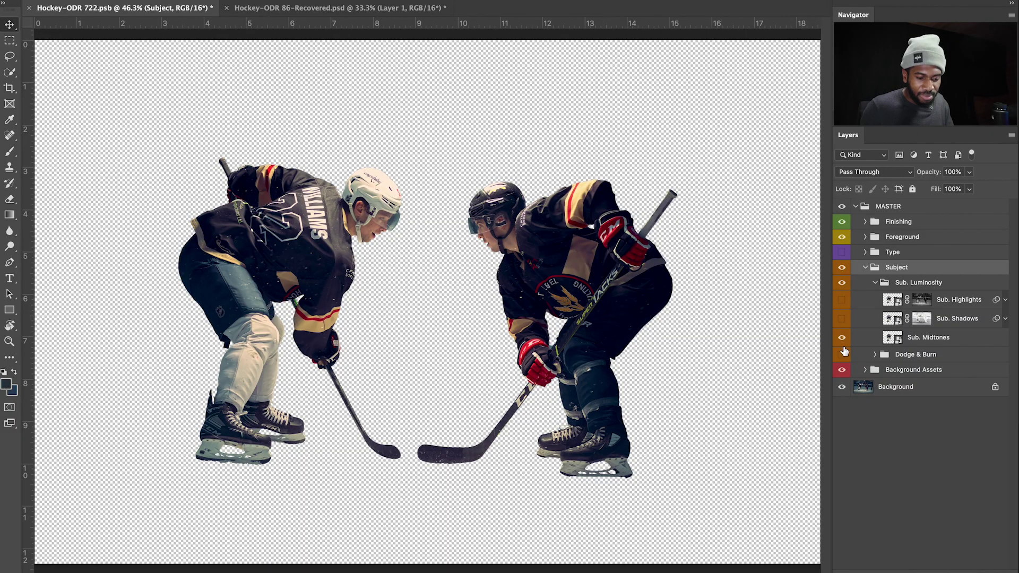
alt+click(845, 326)
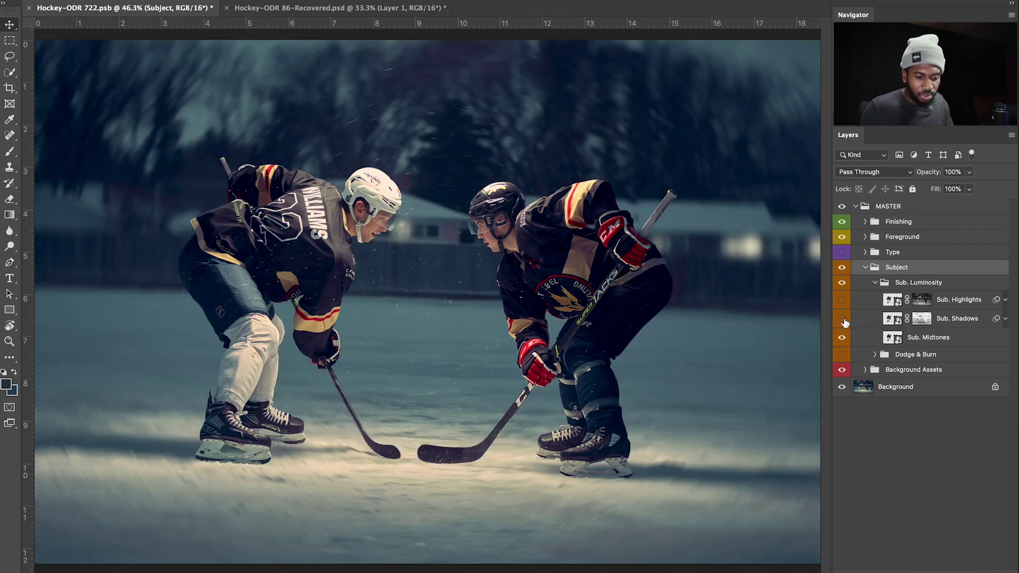
Turn on the Sub. Shadows and Sub. Highlights layers, inspecting each layer's mask and comparing its effect on the players.
alt+click(924, 321)
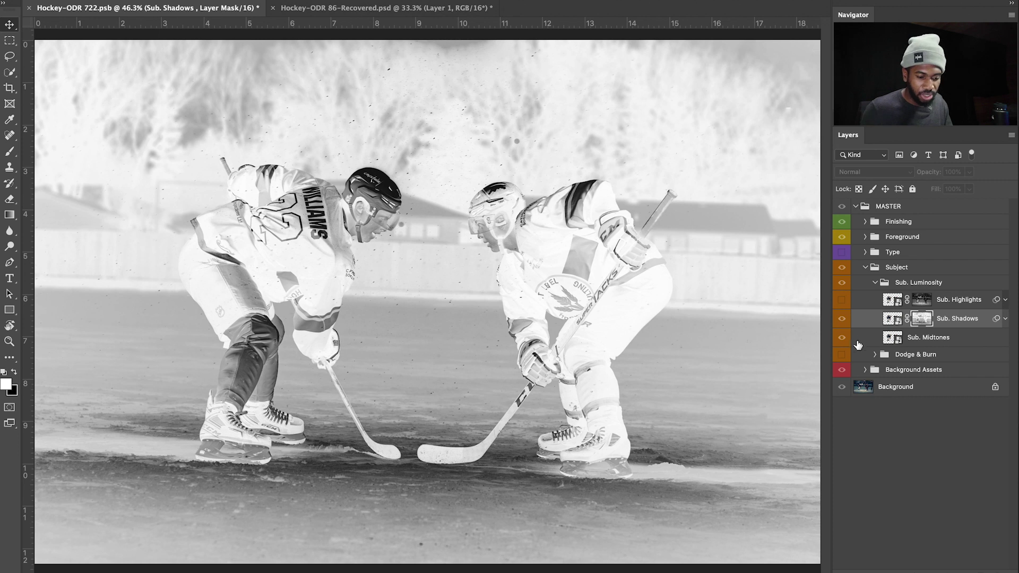
click(842, 320)
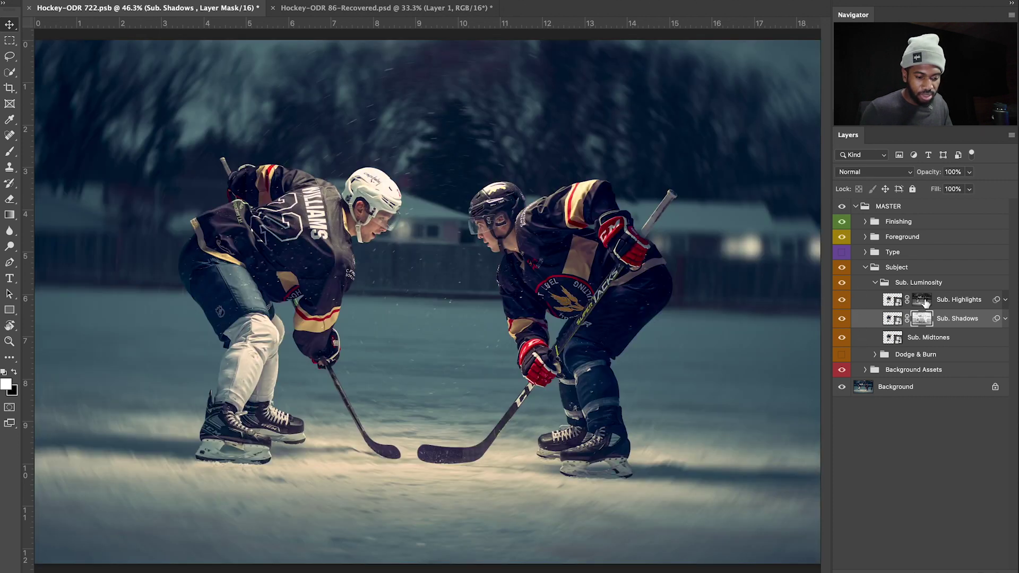
alt+click(926, 301)
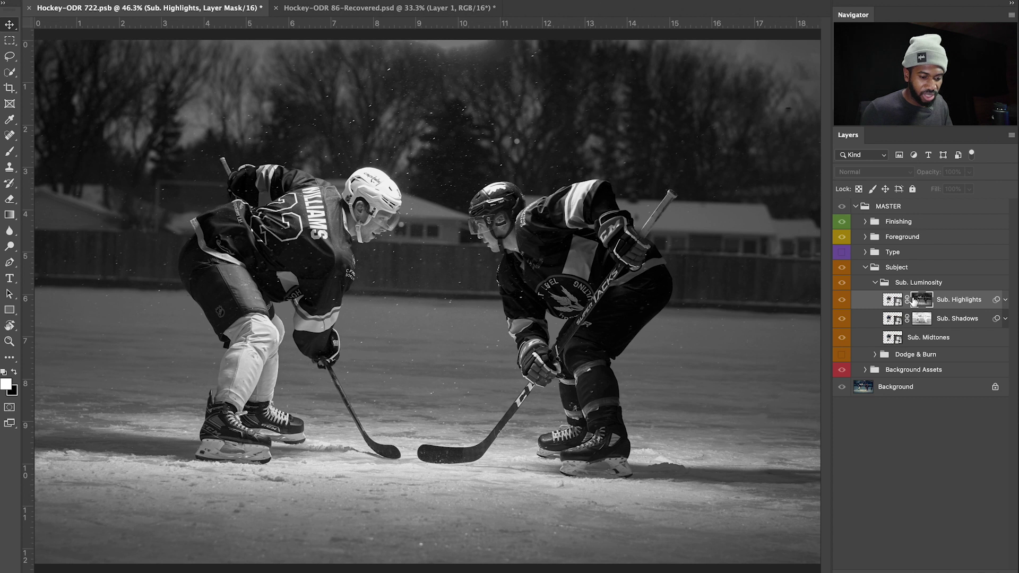
click(842, 303)
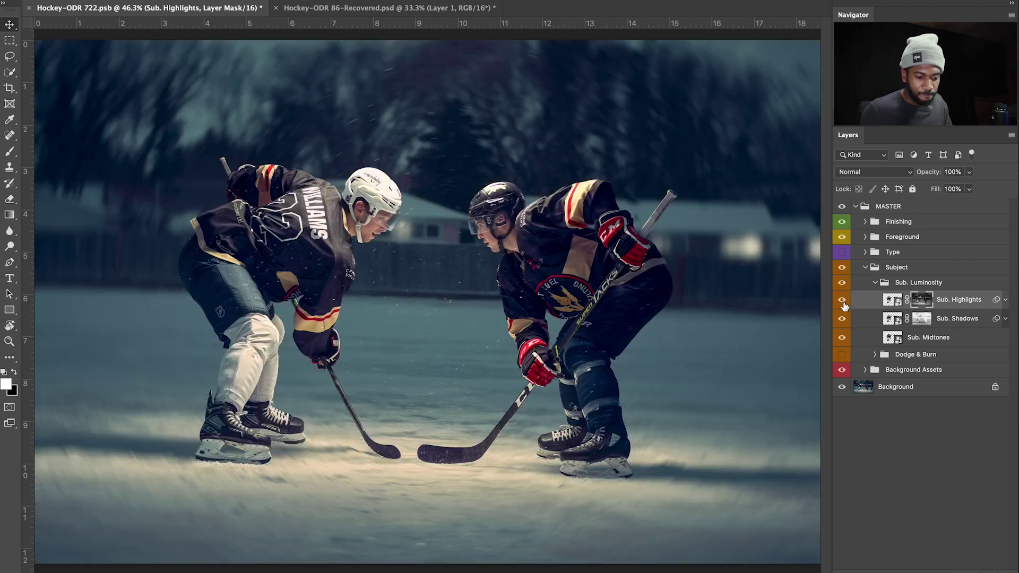
click(842, 302)
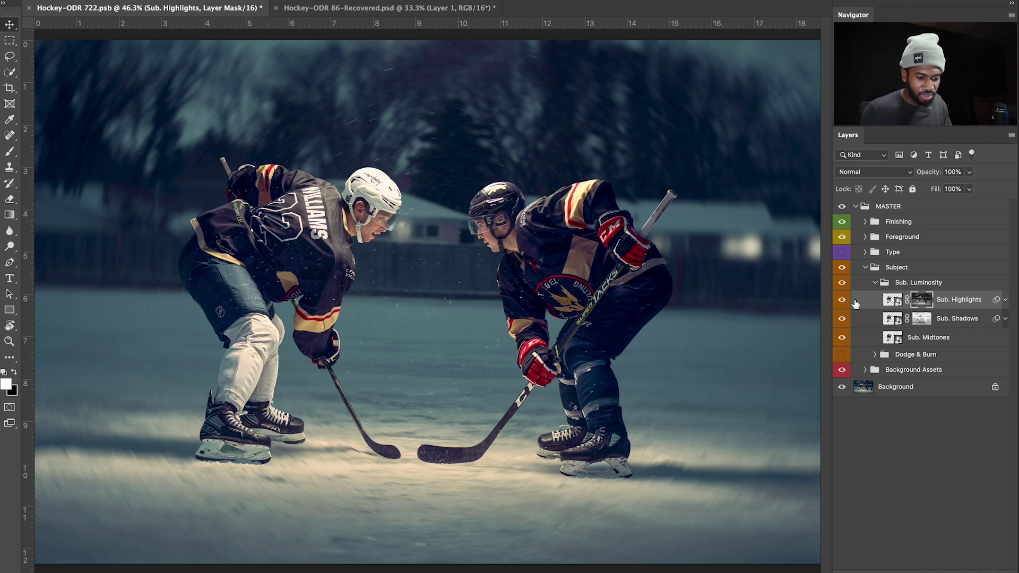
click(843, 301)
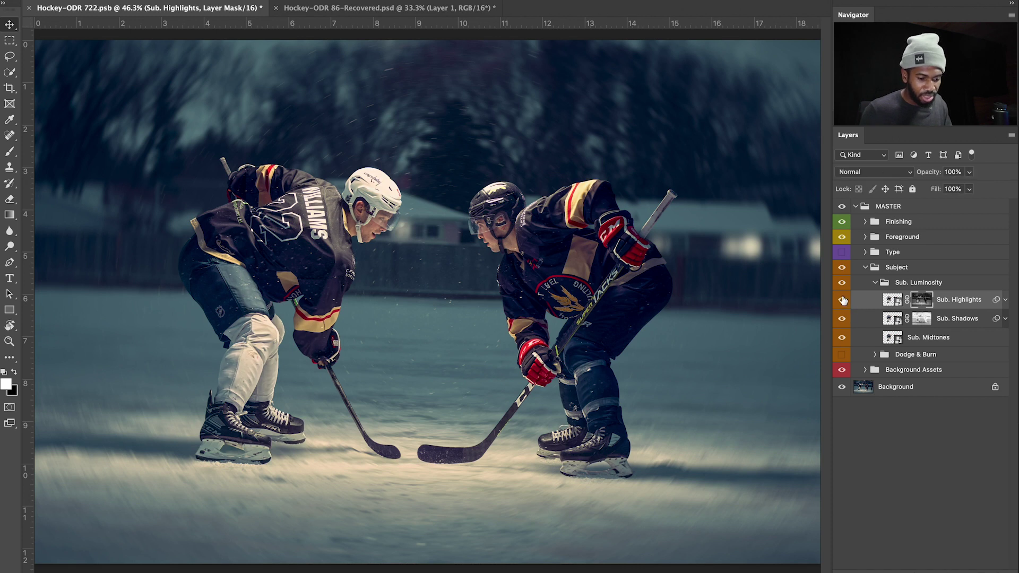
click(842, 320)
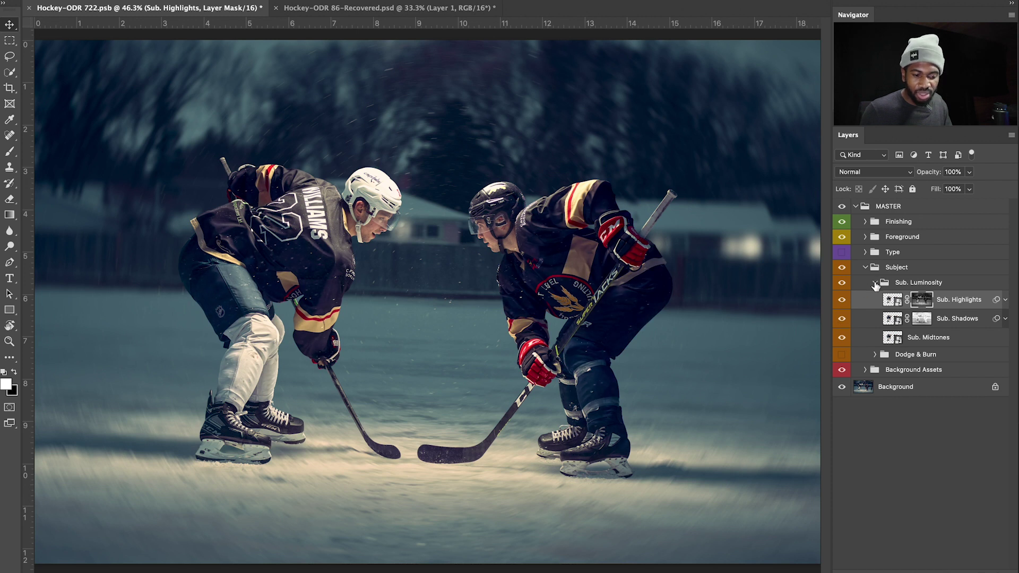
Collapse the Sub. Luminosity and Subject groups, turn on the Snow copy layer in Foreground, and check its effect and Smart Filters.
click(874, 283)
click(866, 268)
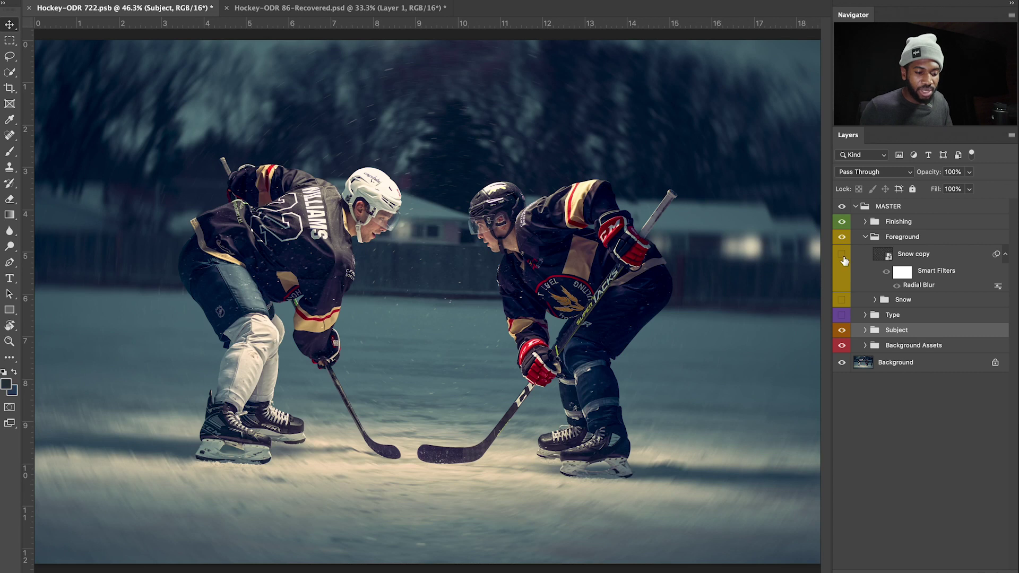
click(841, 257)
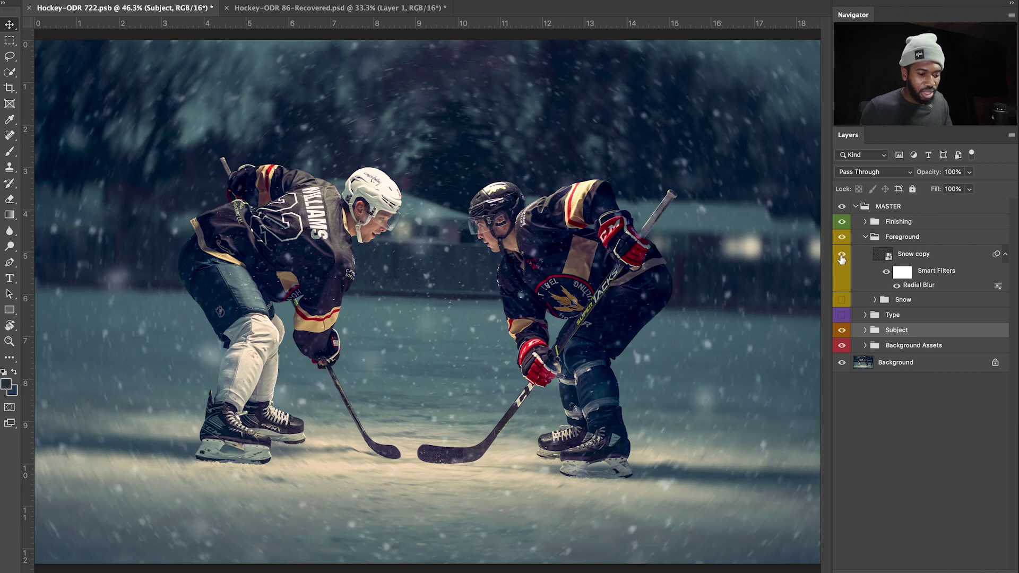
alt+click(842, 257)
alt+click(842, 257)
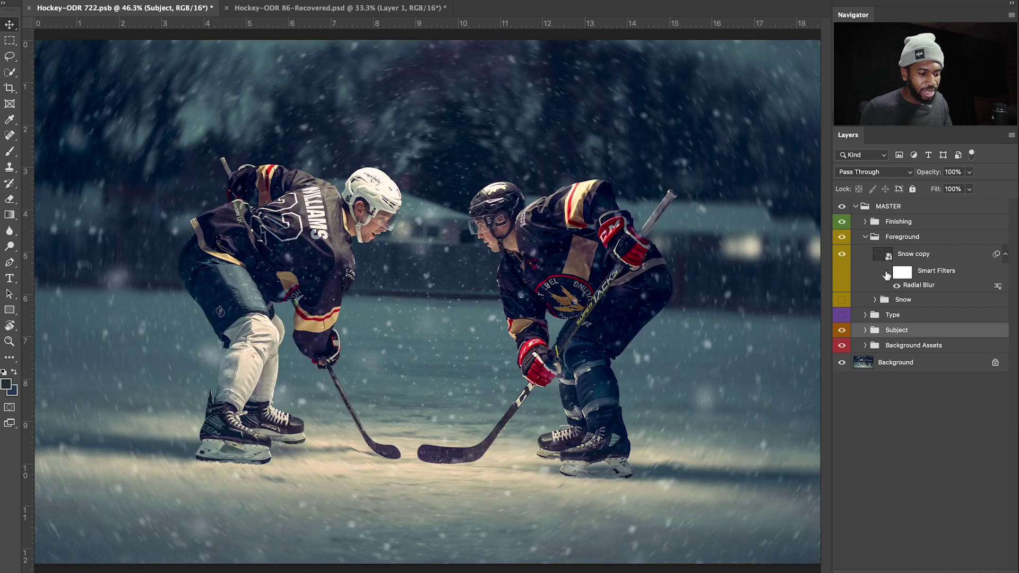
click(885, 275)
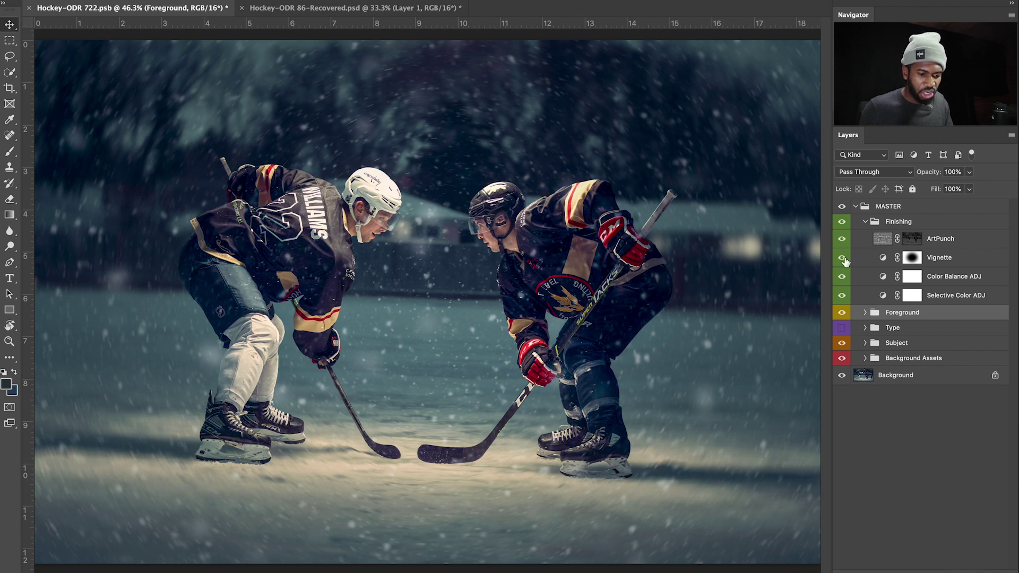
Collapse the MASTER group and compare the finished composite with the original Background by toggling the group's visibility.
click(855, 205)
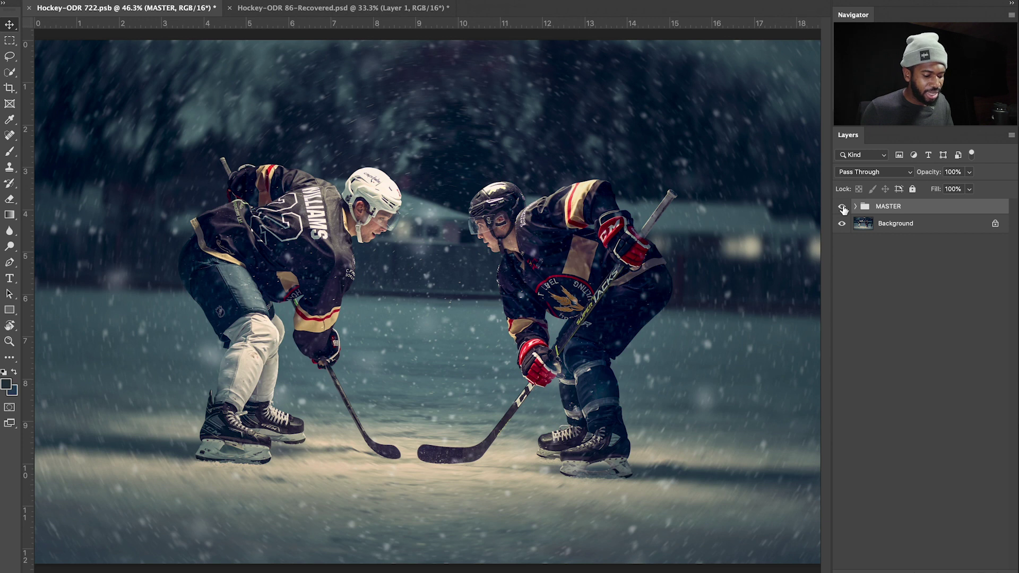
click(842, 207)
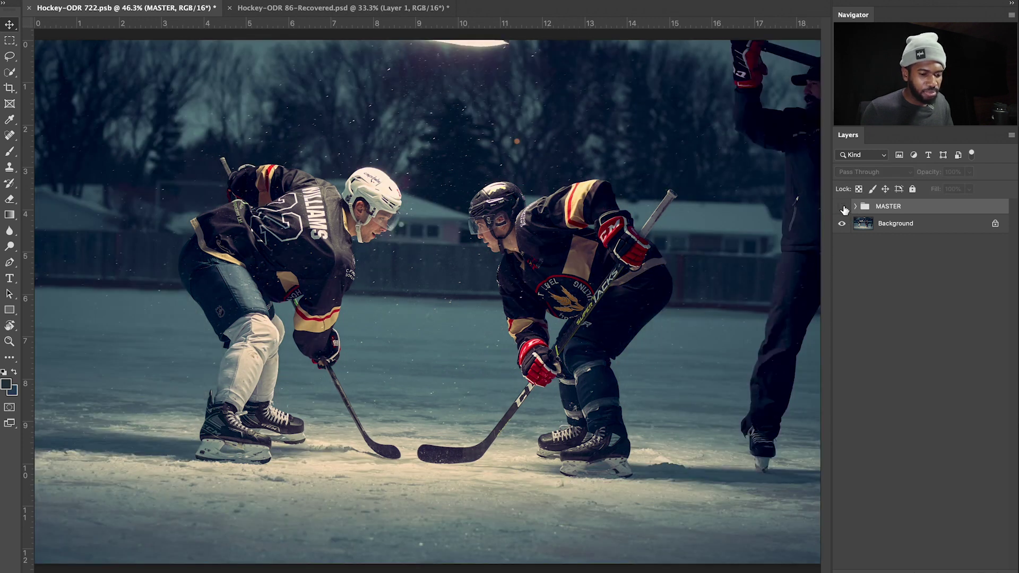
click(842, 208)
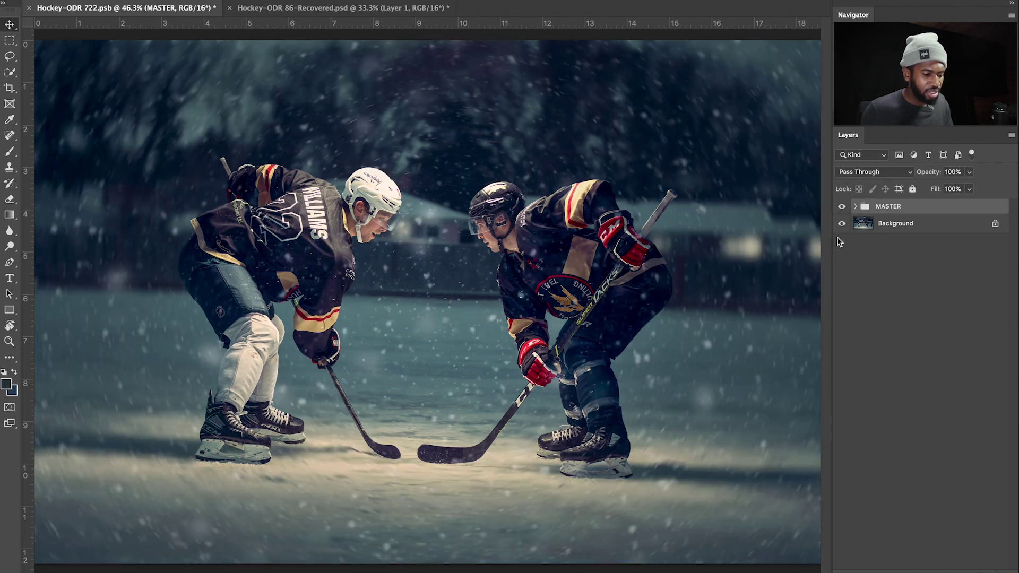